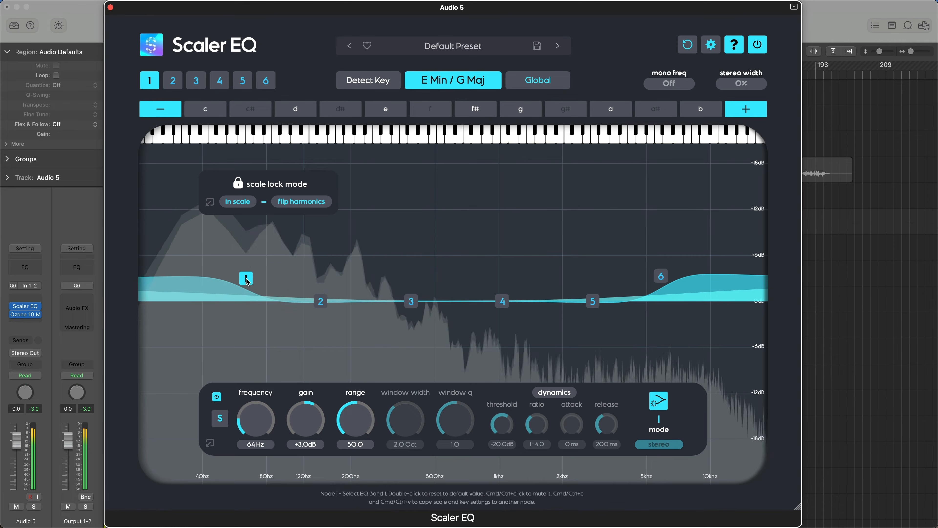
Set the stereo width to 71%, comparing the sound with the EQ bypassed and enabled.
left_click(756, 51)
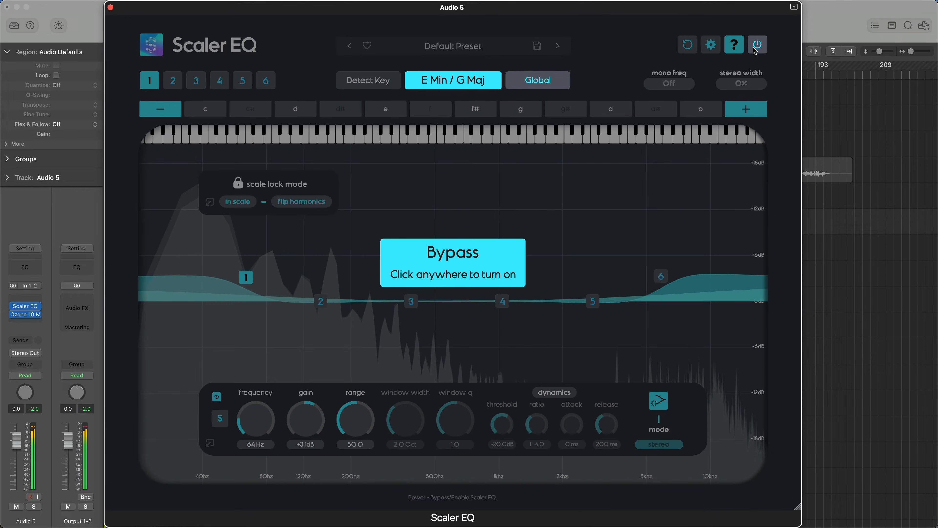
left_click(756, 51)
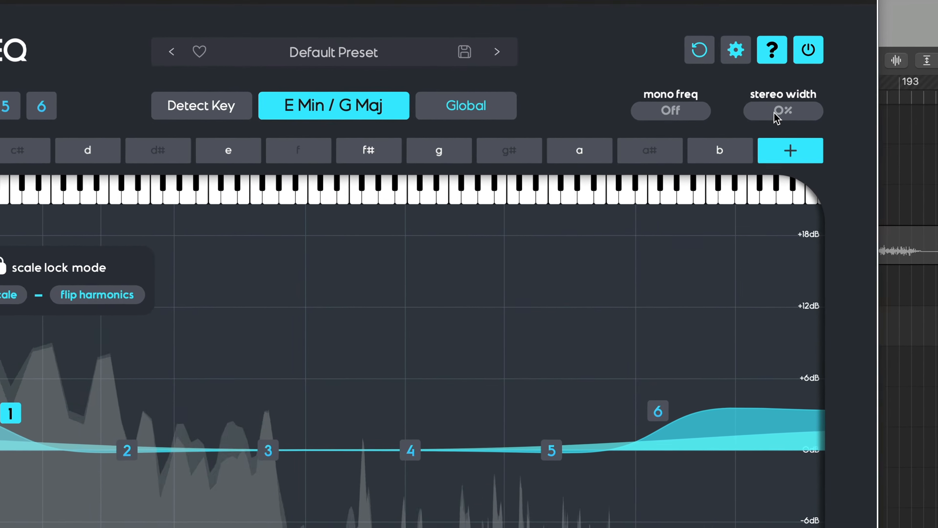
left_click_drag(783, 123, 782, 121)
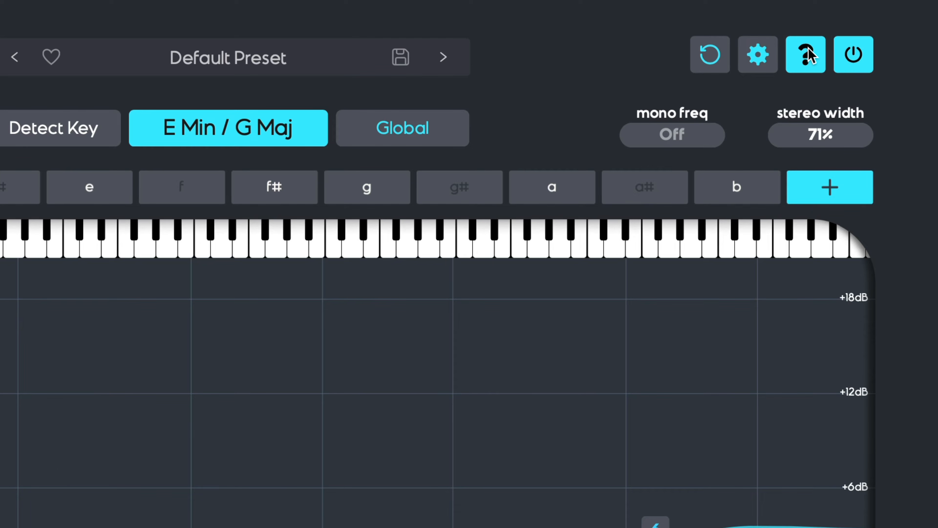
left_click(849, 64)
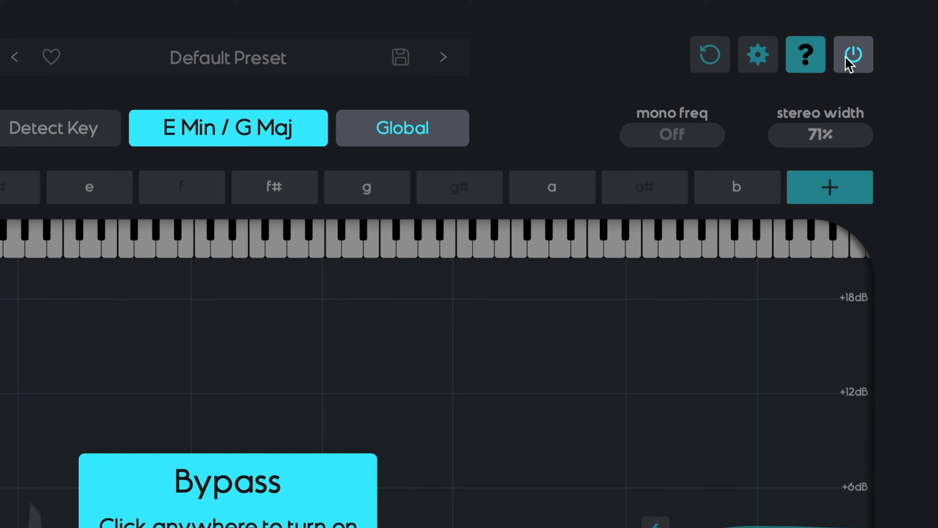
left_click(849, 64)
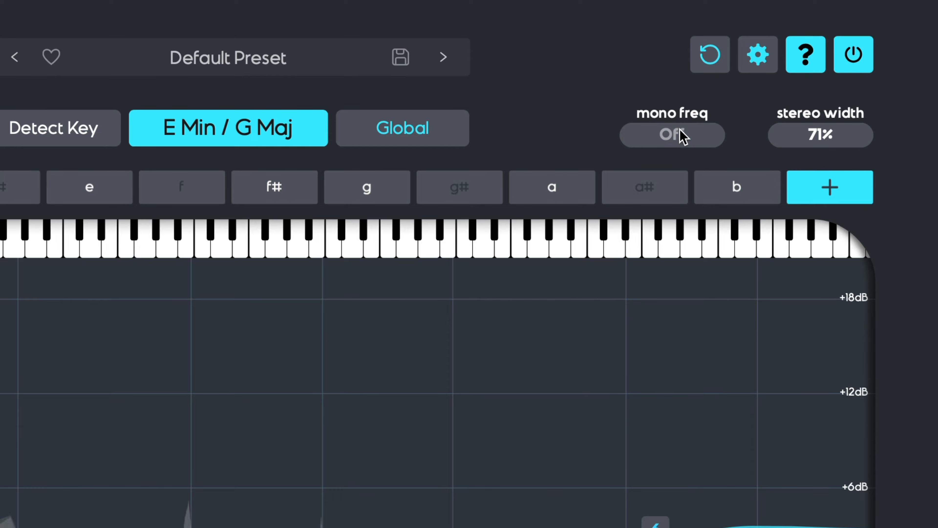
Set the mono frequency to 100 Hz and compare the bypassed and processed sound.
left_click_drag(676, 126, 676, 19)
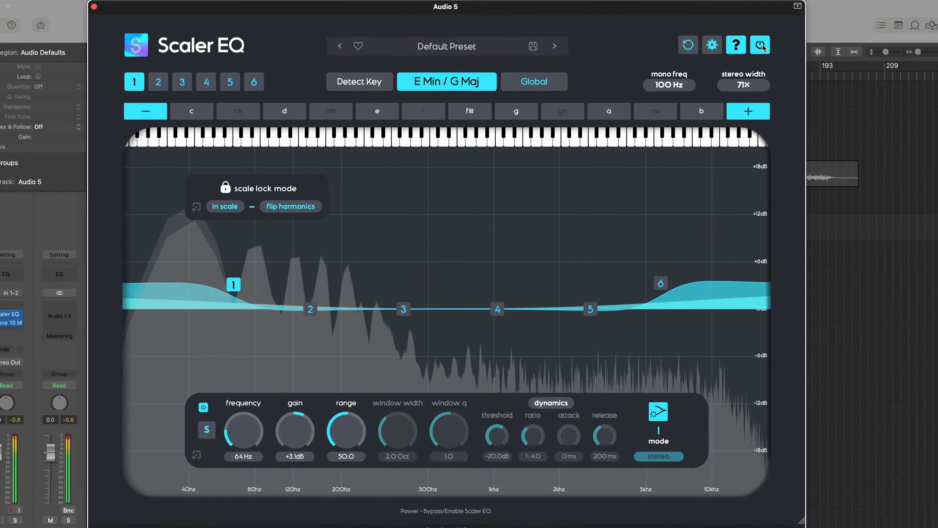
left_click(761, 45)
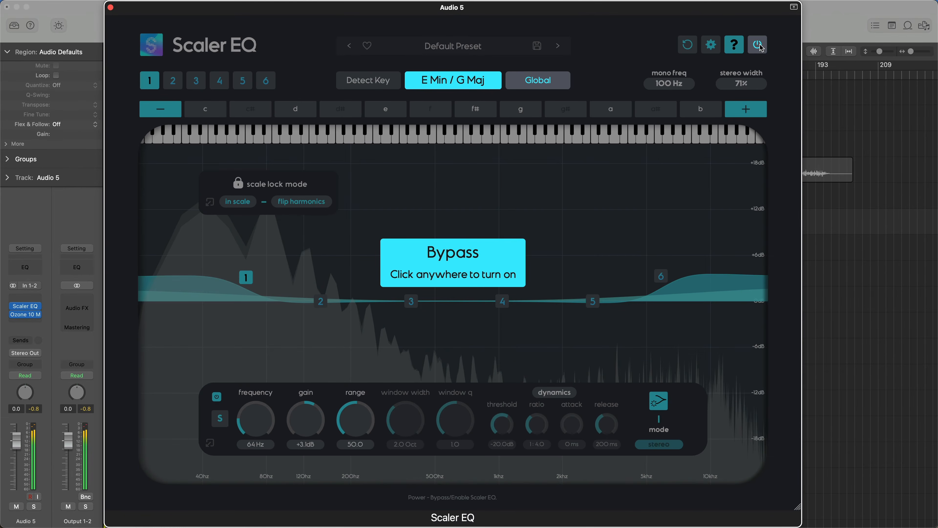
left_click(761, 46)
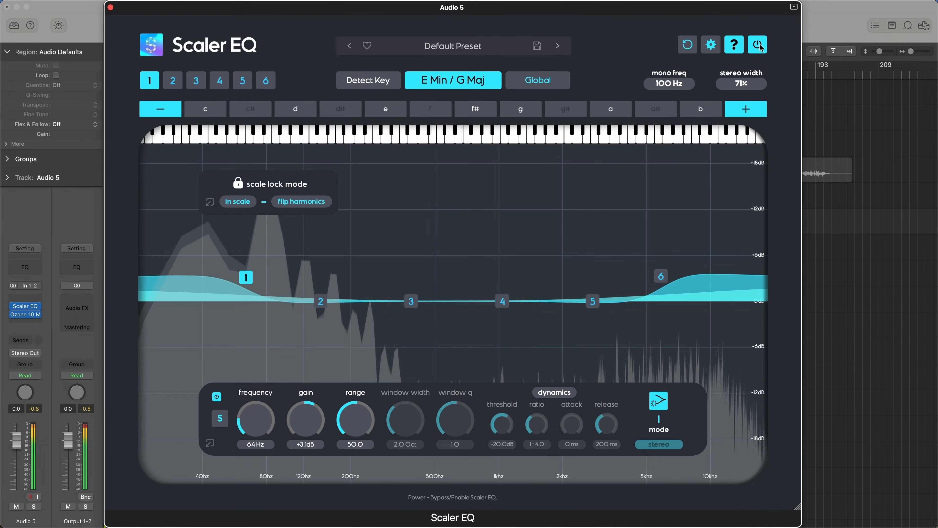
left_click(761, 45)
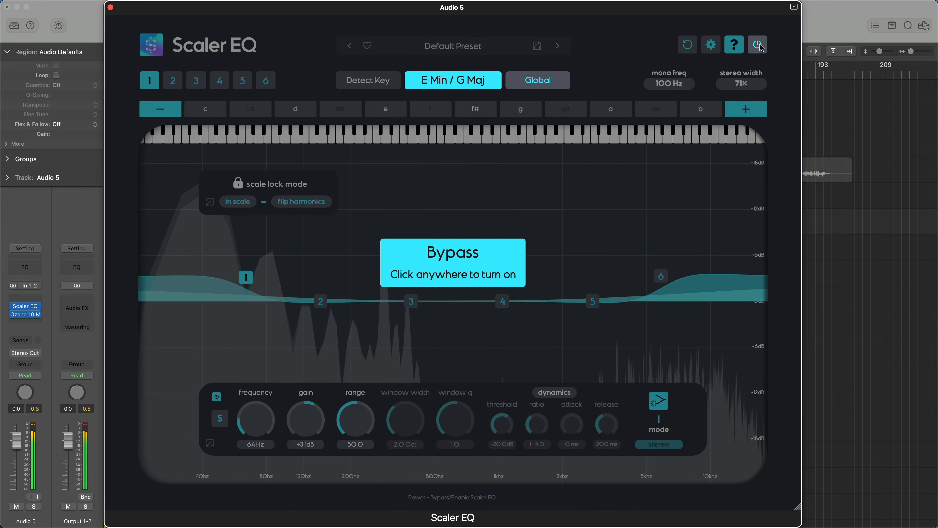
left_click(761, 46)
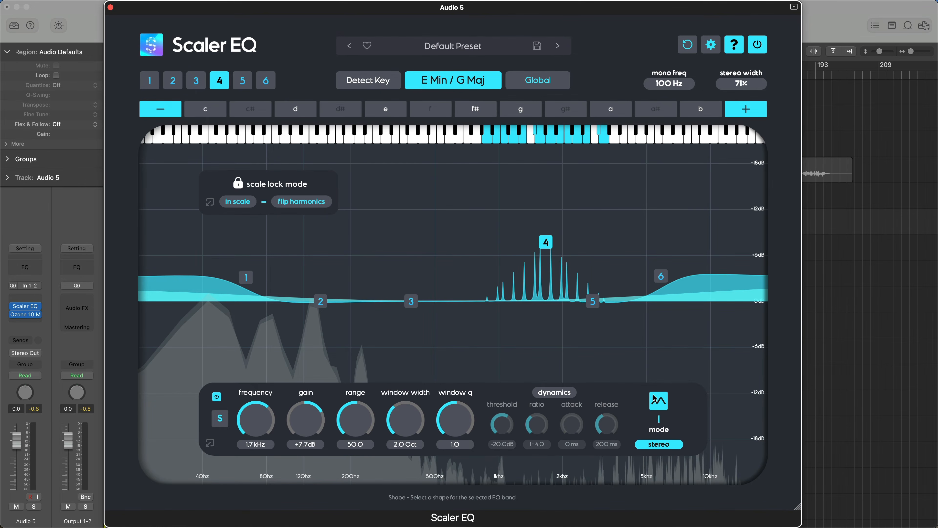
Change band 4's shape to Harmonic Peak +/- and place it at about 1.7 kHz with about +5.9 dB gain.
left_click(654, 399)
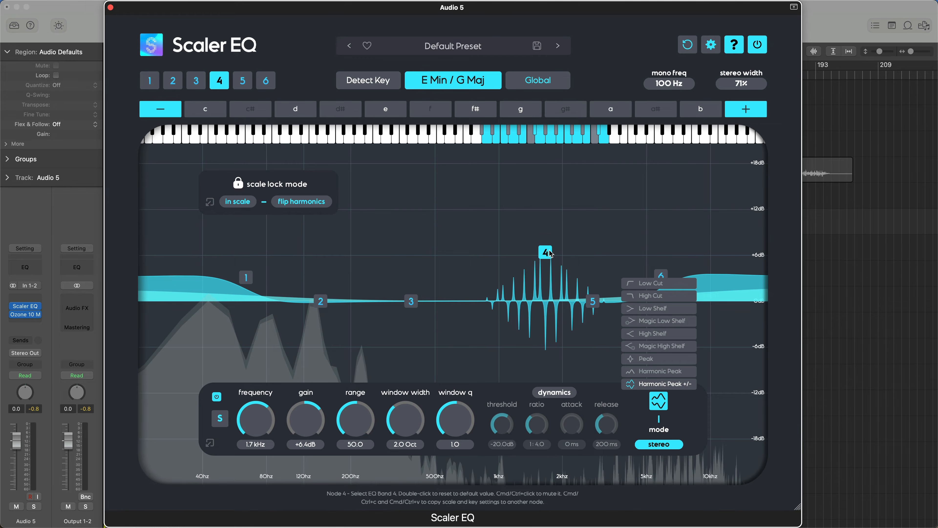
left_click(559, 253)
left_click_drag(549, 253, 548, 238)
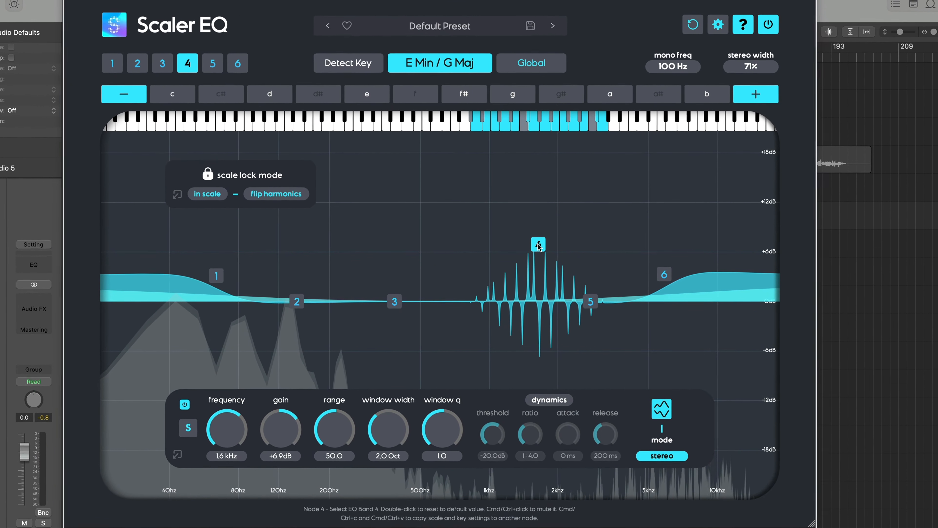
mouse_move(540, 246)
left_mouse_down()
mouse_move(536, 231)
mouse_move(537, 250)
left_mouse_up()
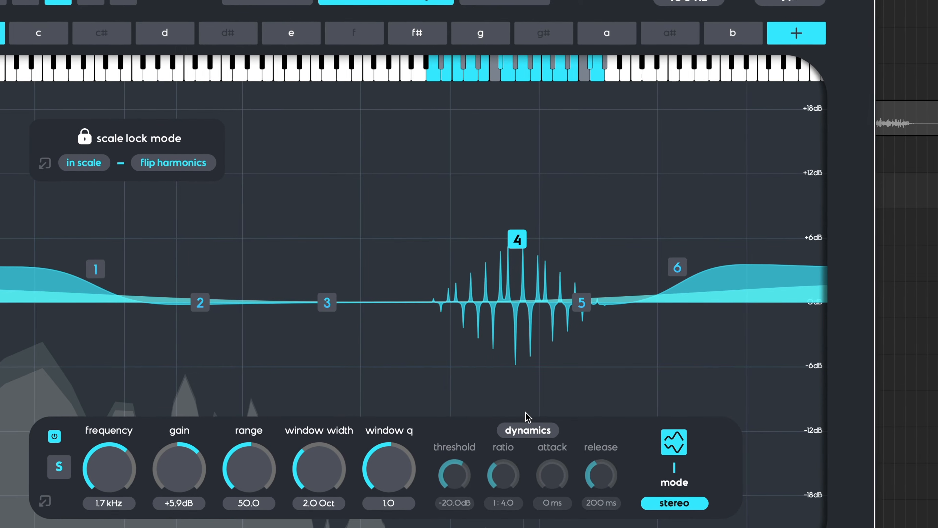
Enable dynamics on band 4 with a threshold of -38.0 dB and compare it against the bypassed sound.
left_click(530, 433)
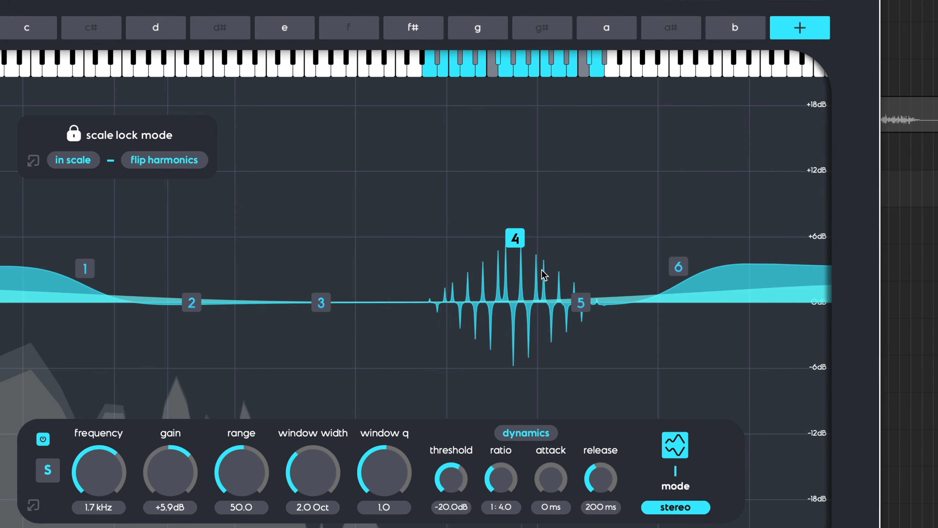
left_click(519, 432)
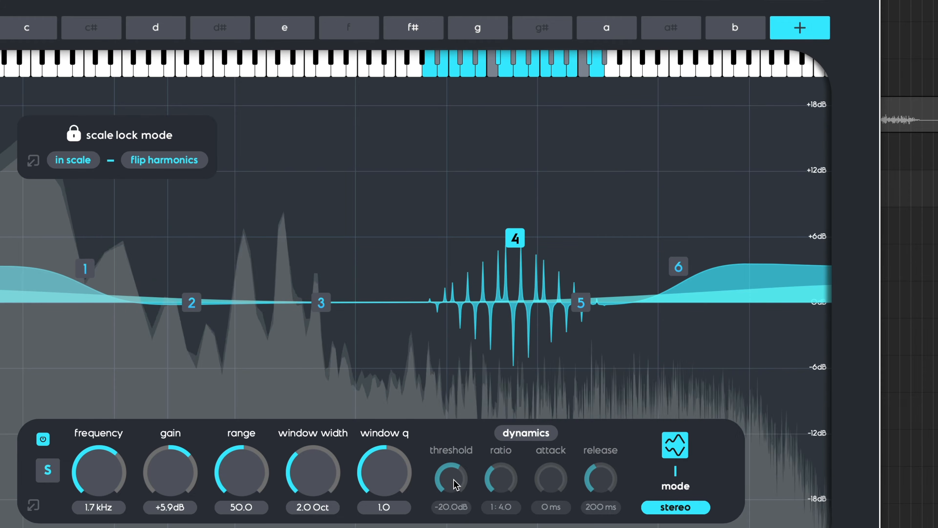
left_click(518, 433)
left_click_drag(456, 468, 460, 507)
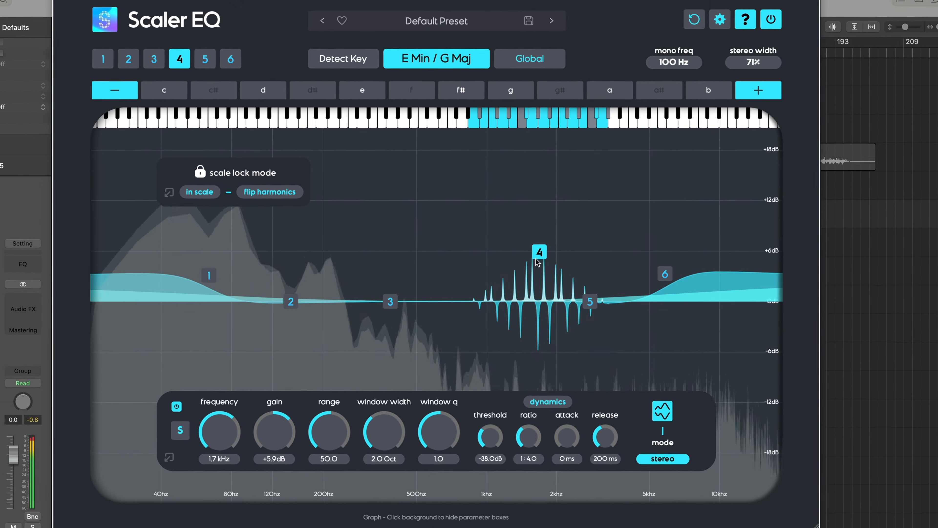
left_click(758, 43)
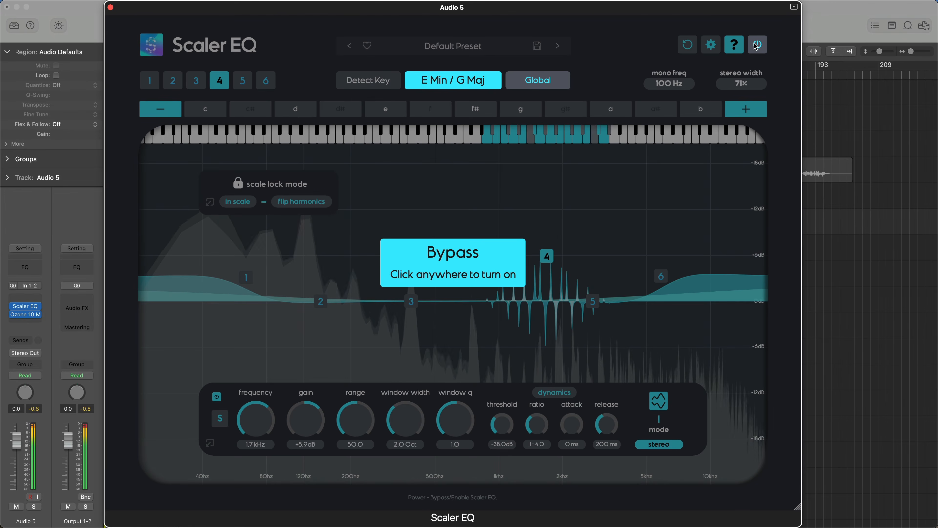
left_click(757, 45)
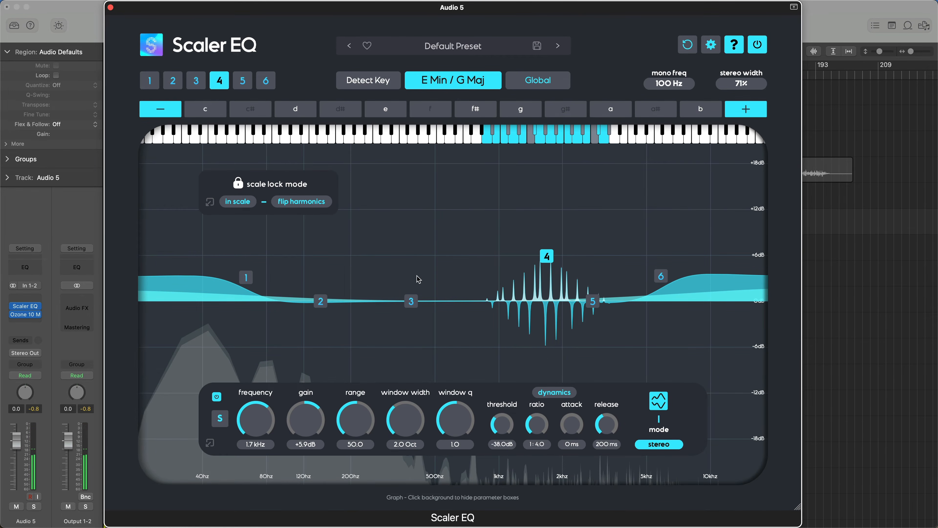
Turn off the in scale option for band 3 and set it to about 179 Hz, -13.3 dB, range 9.8 and window width 0.9 Oct.
left_click_drag(411, 301, 352, 262)
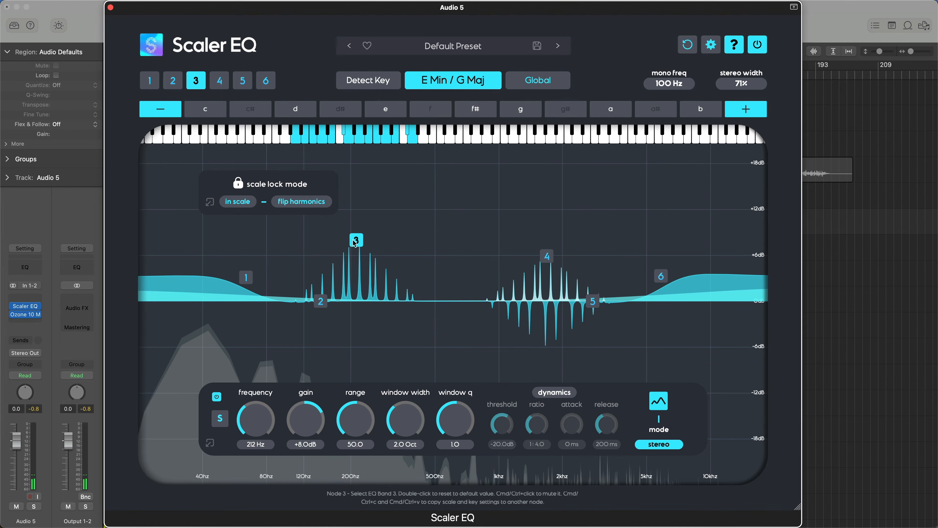
left_click(245, 203)
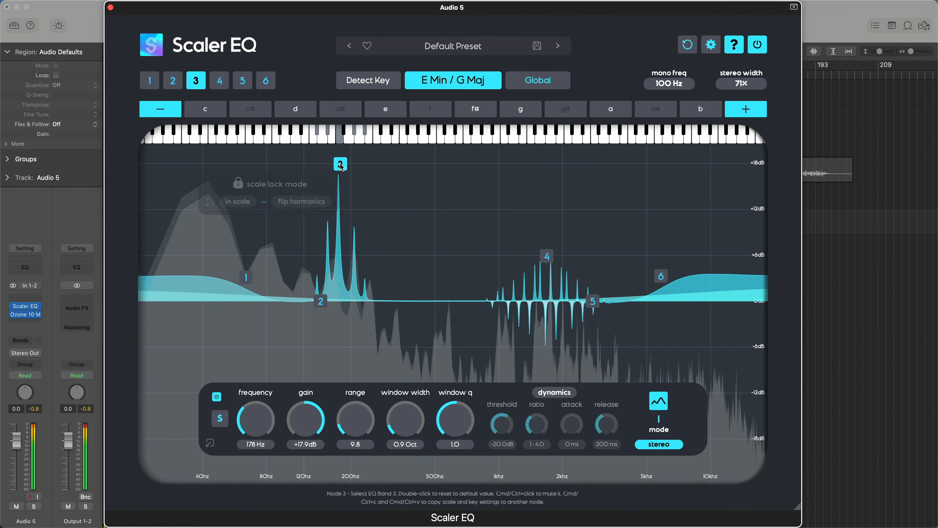
left_click_drag(344, 166, 342, 404)
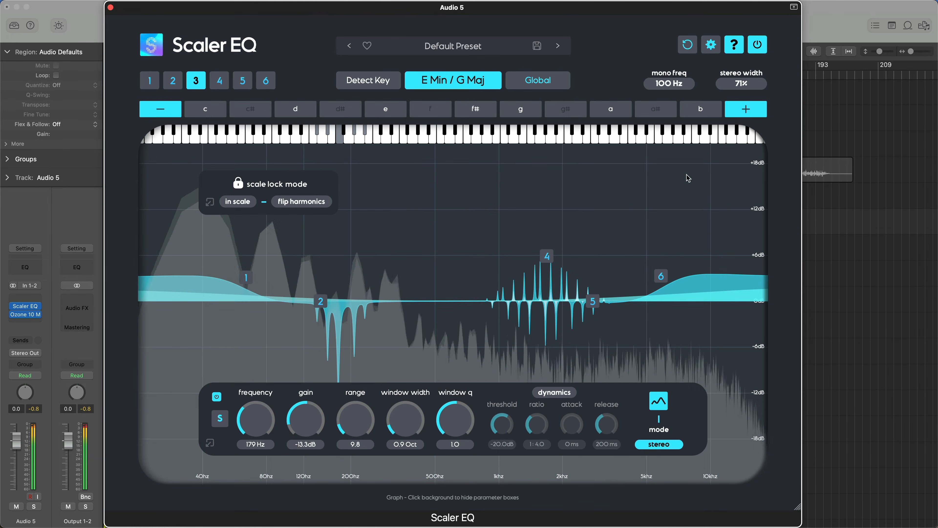
Compare the complete EQ setting with the original sound by repeatedly bypassing and re-enabling the equalizer.
left_click(757, 46)
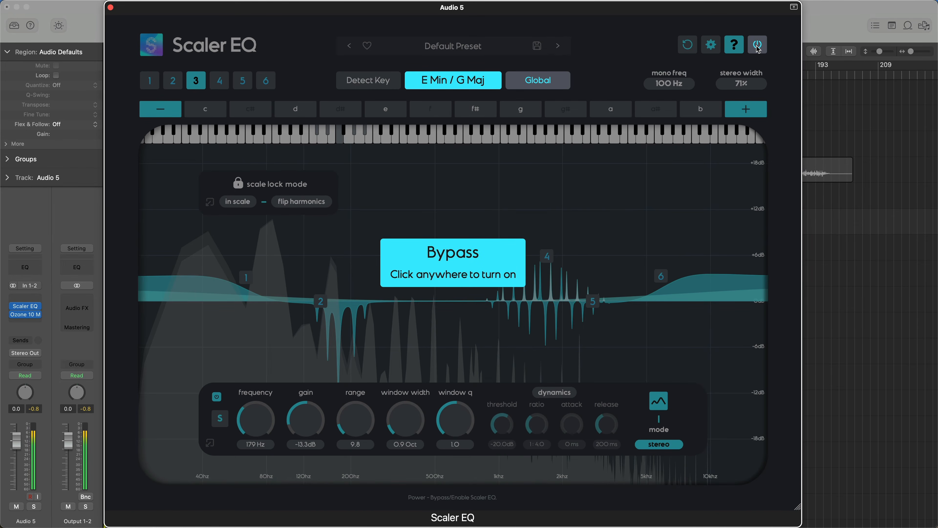
left_click(758, 48)
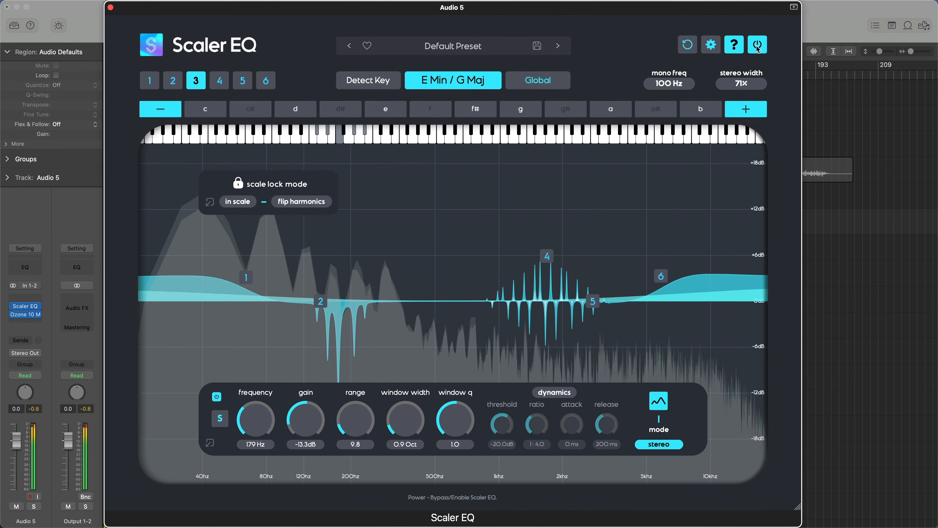
left_click(758, 44)
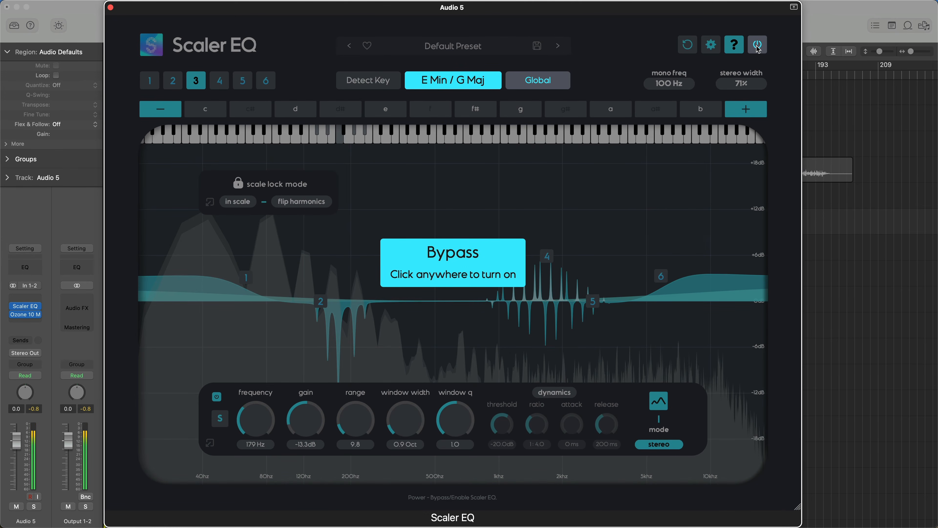
left_click(758, 45)
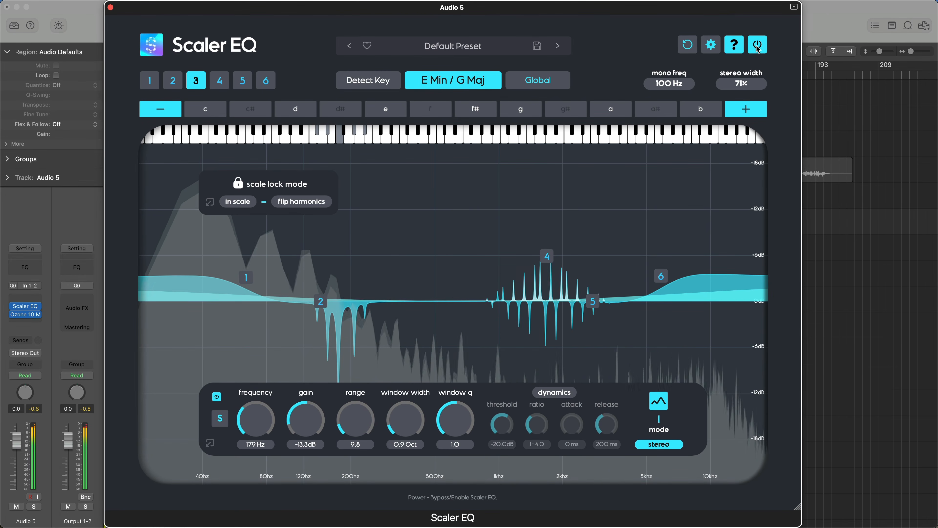
left_click(758, 45)
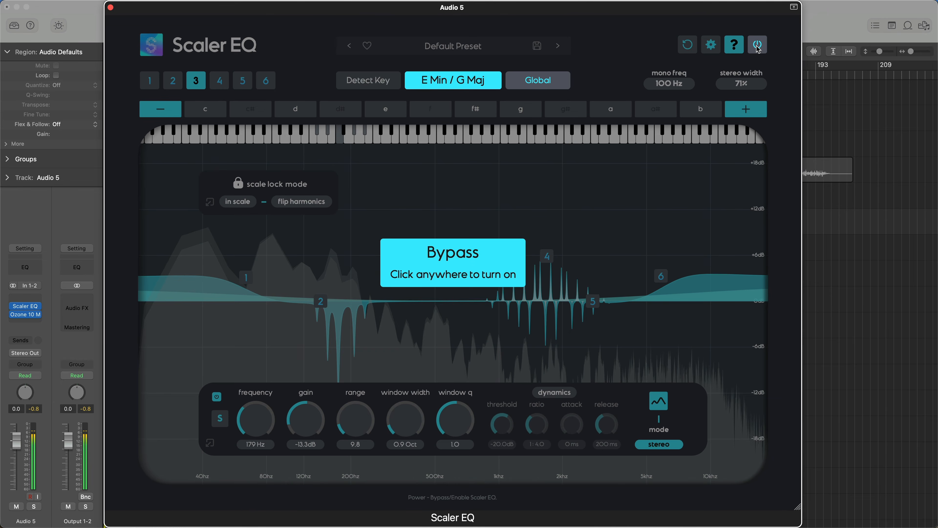
left_click(757, 46)
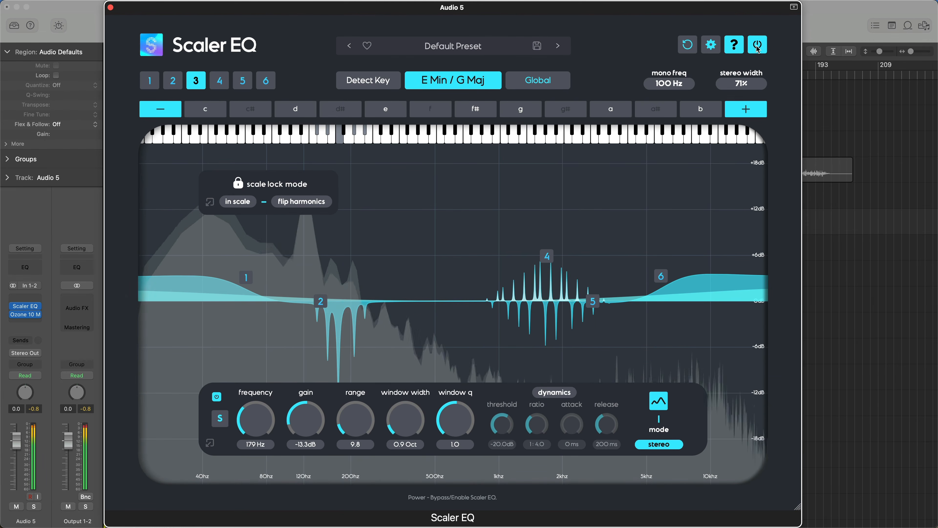
left_click(758, 46)
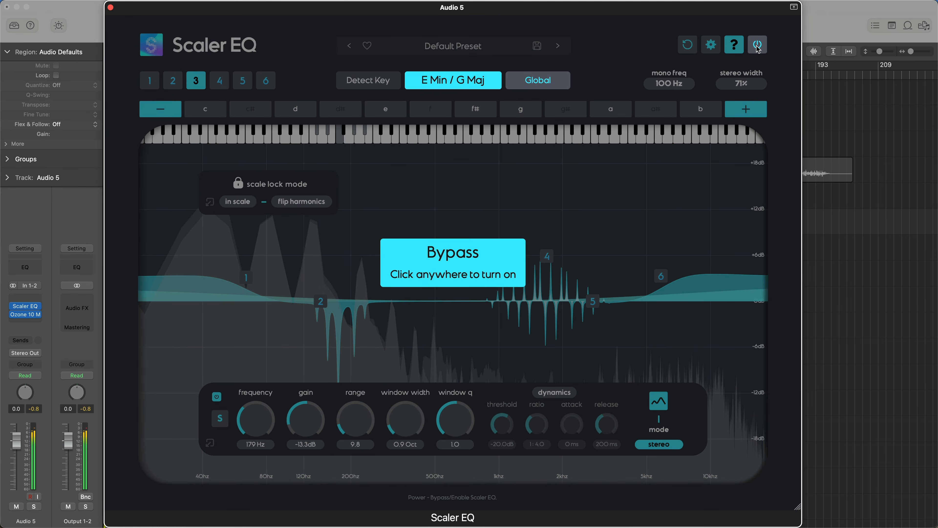
left_click(758, 45)
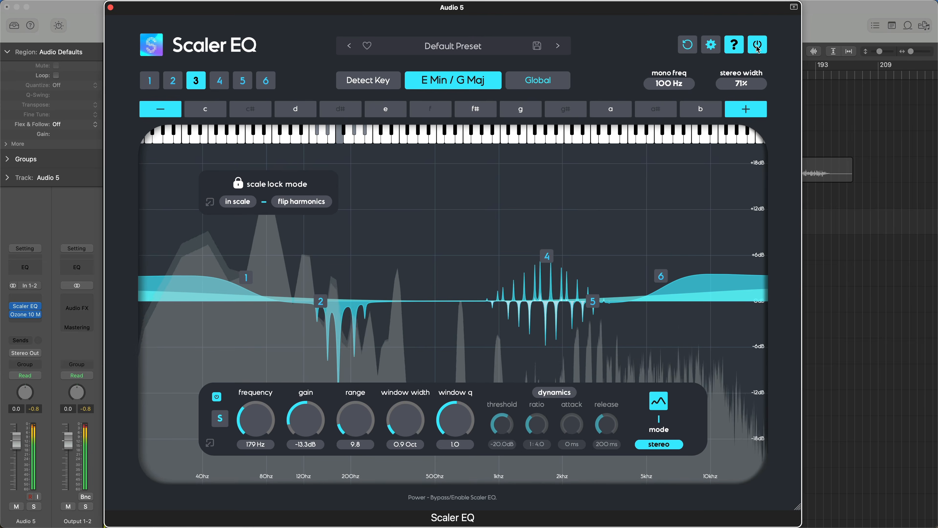
left_click(757, 46)
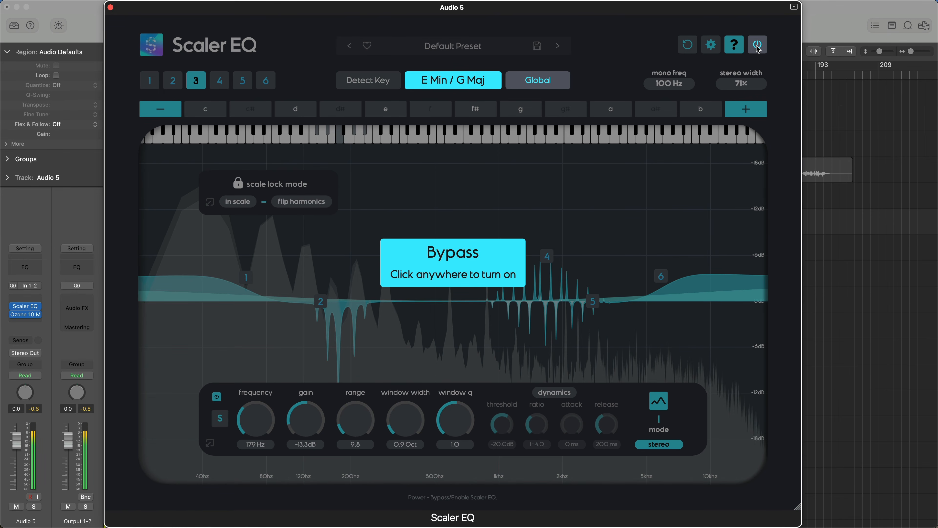
left_click(757, 46)
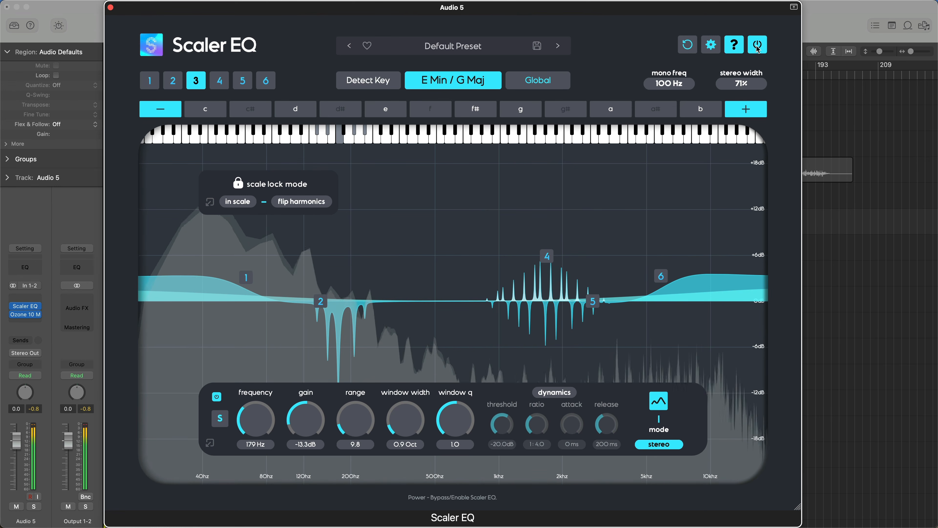
left_click(758, 47)
left_click(758, 47)
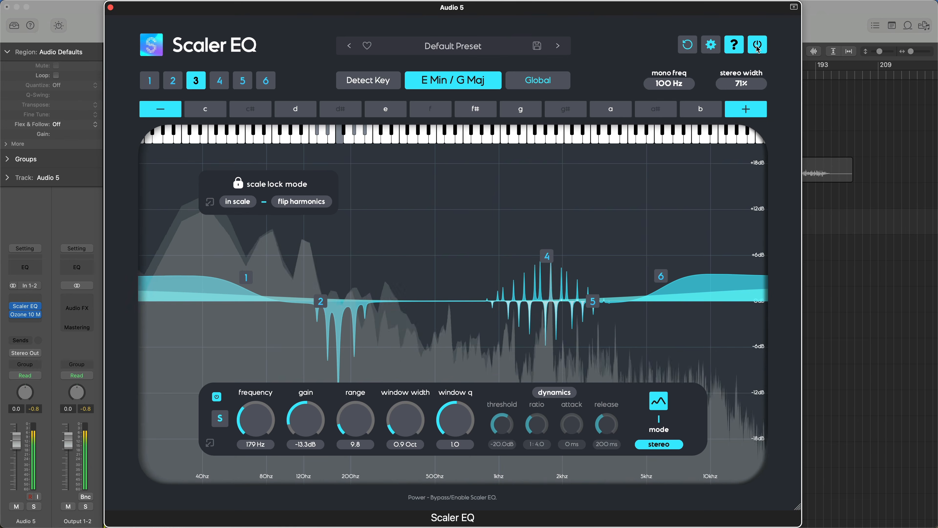